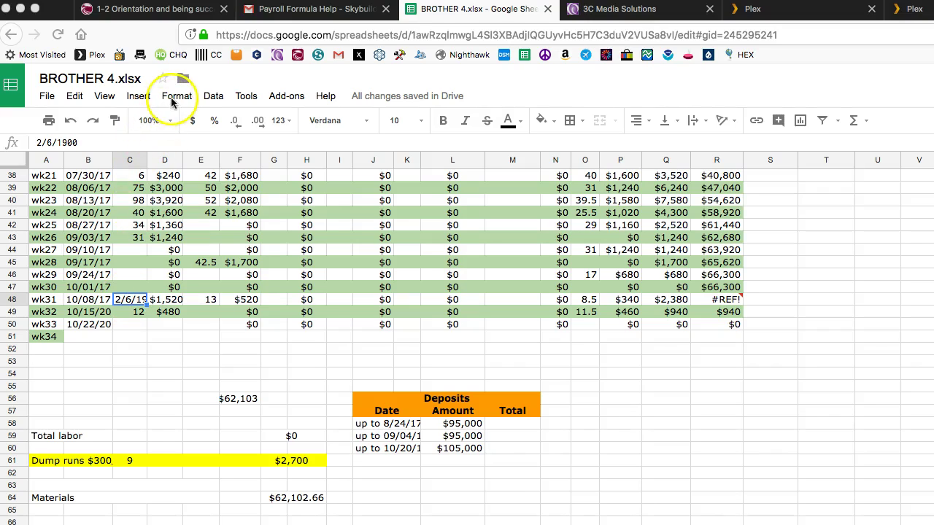
# Step: Format the wk31 hours in C48 as a number with no decimal places
pyautogui.click(176, 99)
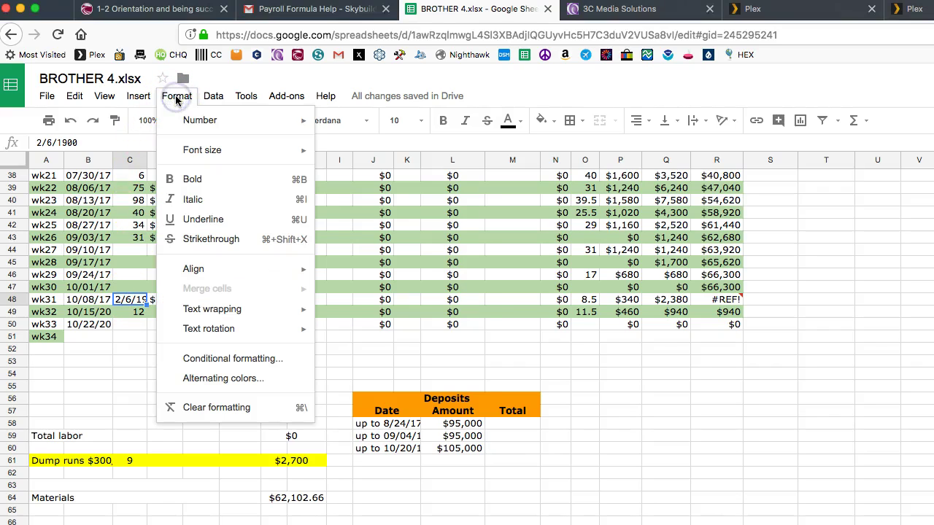
pyautogui.moveTo(194, 128)
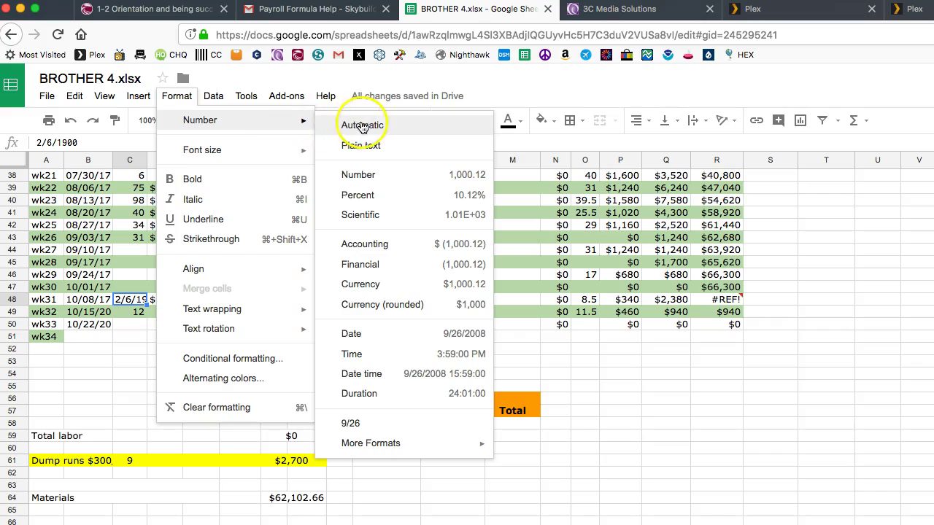
pyautogui.click(372, 182)
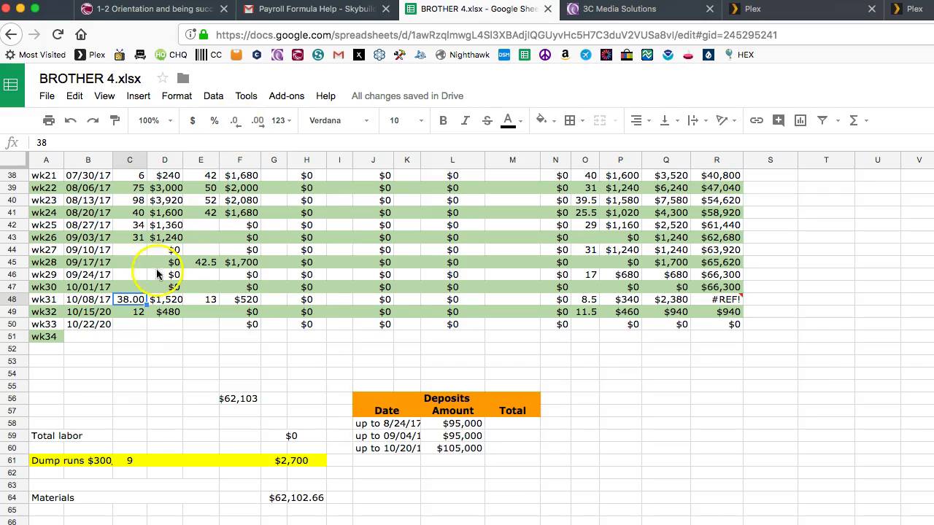
pyautogui.click(236, 123)
pyautogui.click(237, 122)
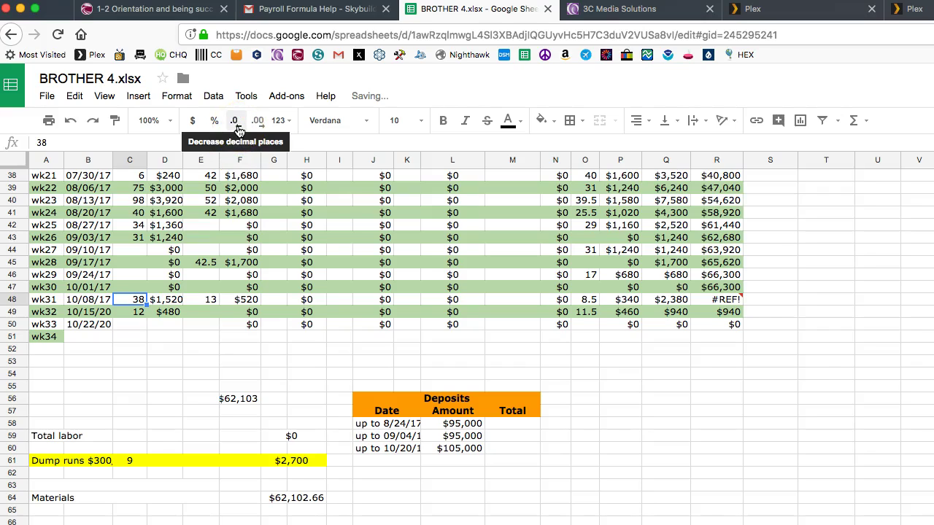
pyautogui.click(138, 312)
pyautogui.click(141, 304)
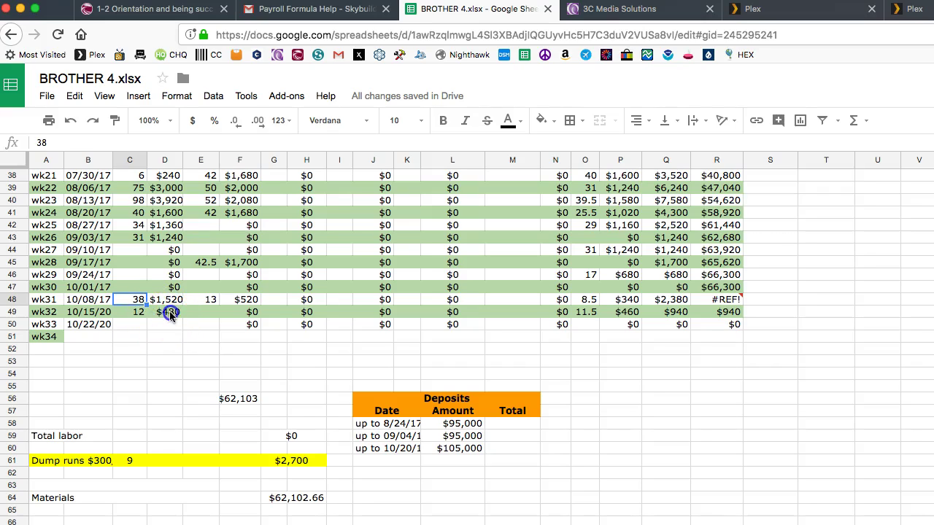
# Step: Enter the formula =C50*40 in D50 for wk33, following the pattern of the pay formula in D49
pyautogui.click(170, 313)
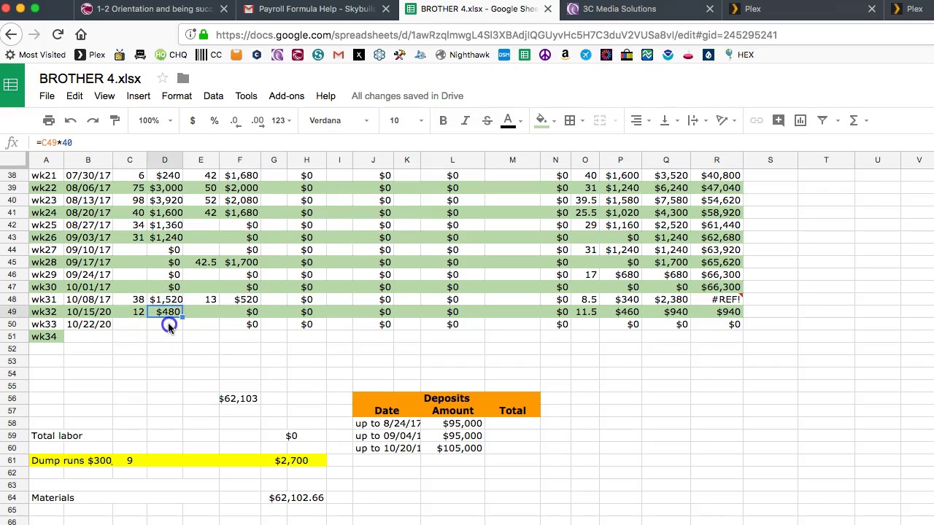
pyautogui.click(167, 327)
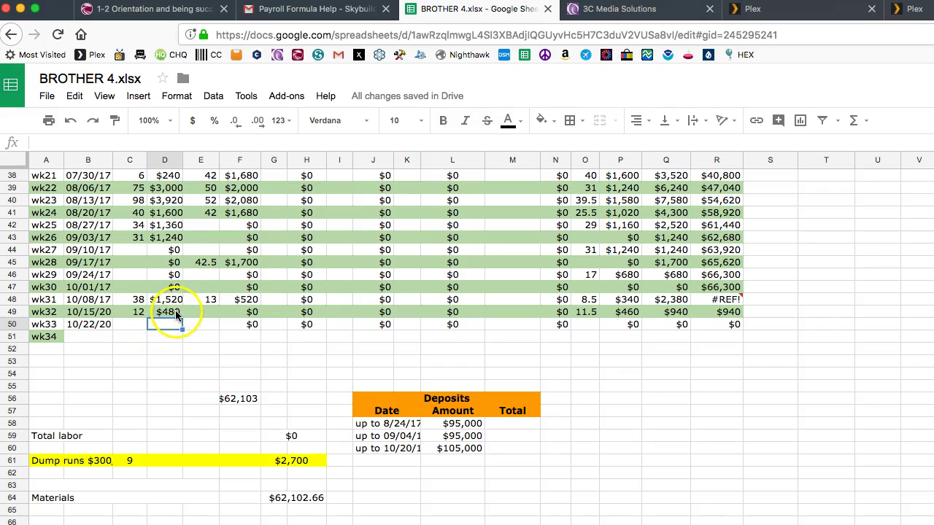
pyautogui.click(175, 313)
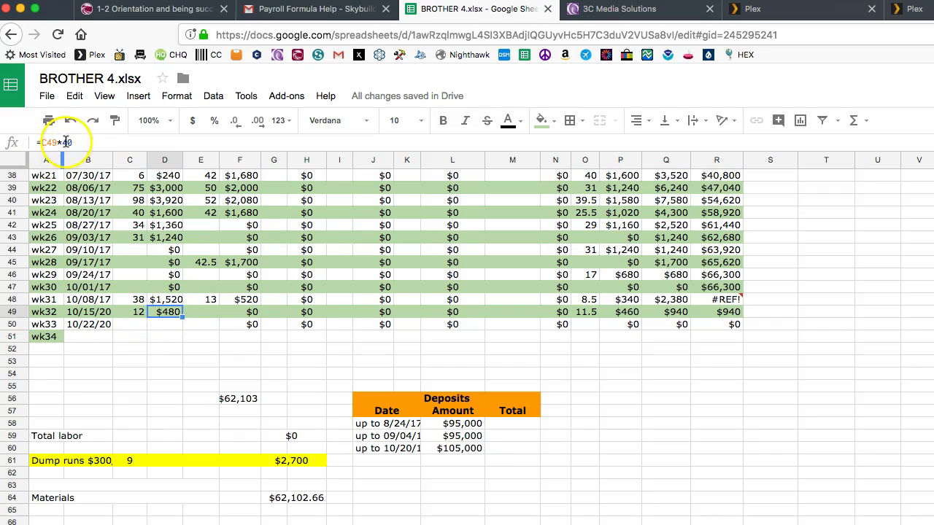
pyautogui.click(168, 324)
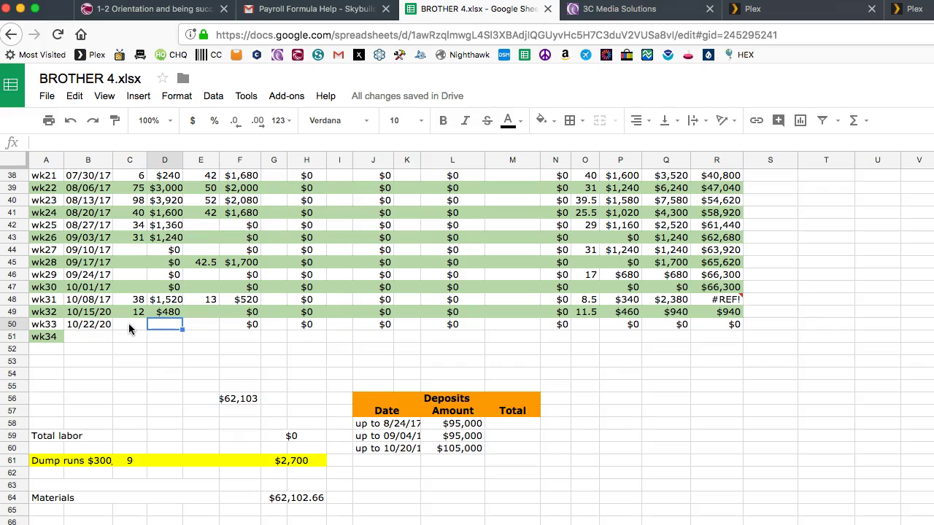
pyautogui.click(158, 328)
pyautogui.write('=')
pyautogui.click(45, 140)
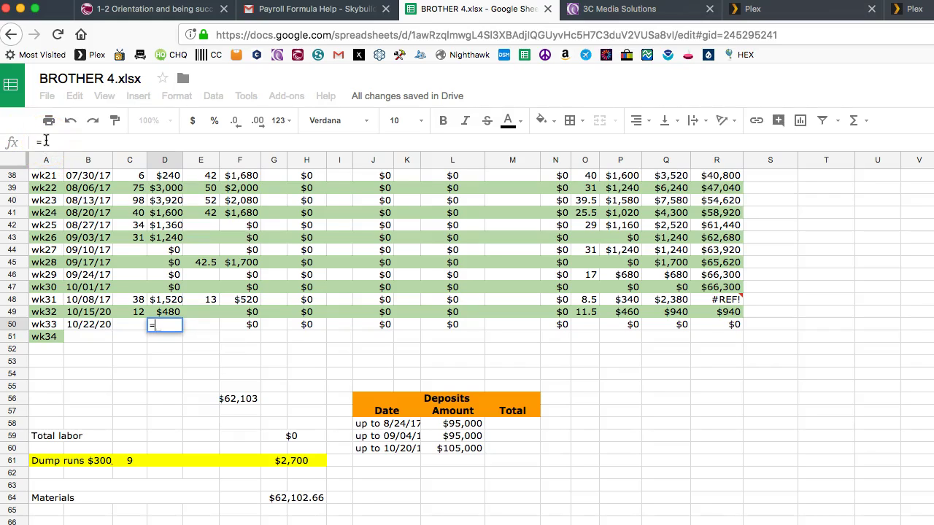
pyautogui.click(134, 327)
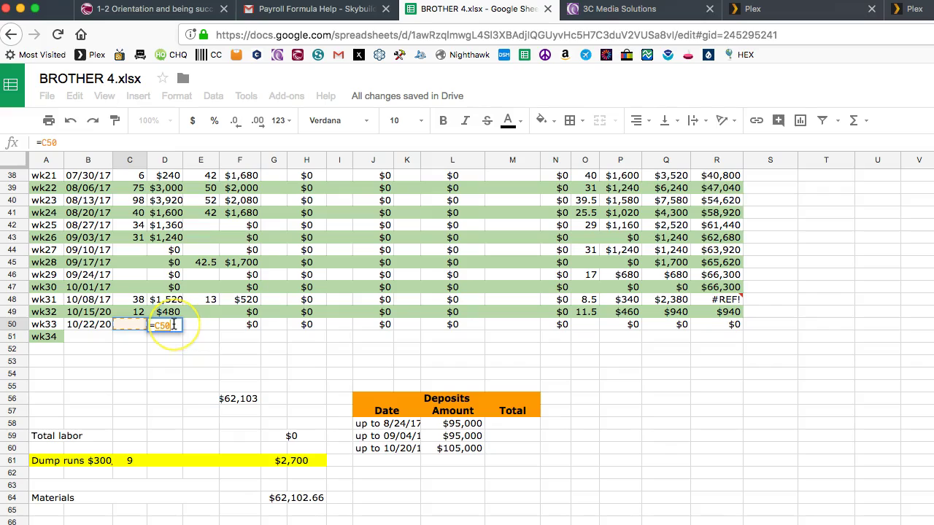
pyautogui.write('*')
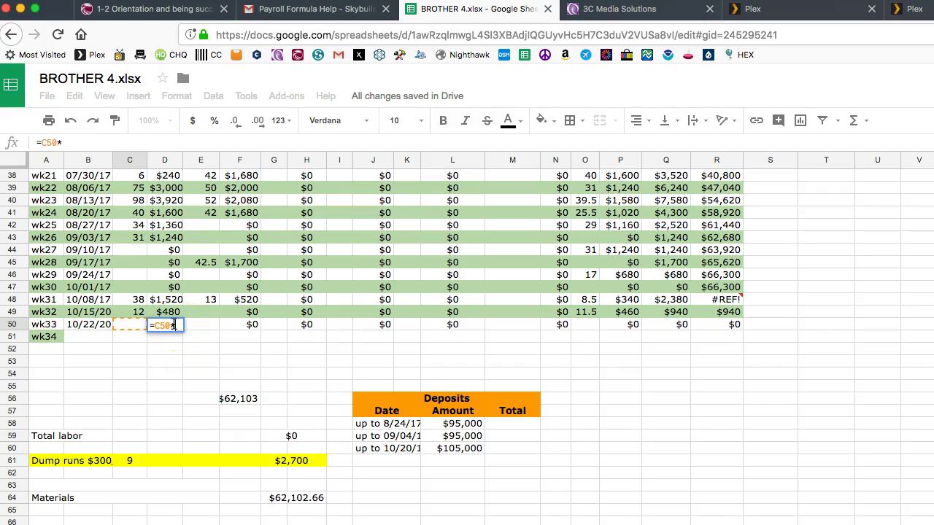
pyautogui.write('40')
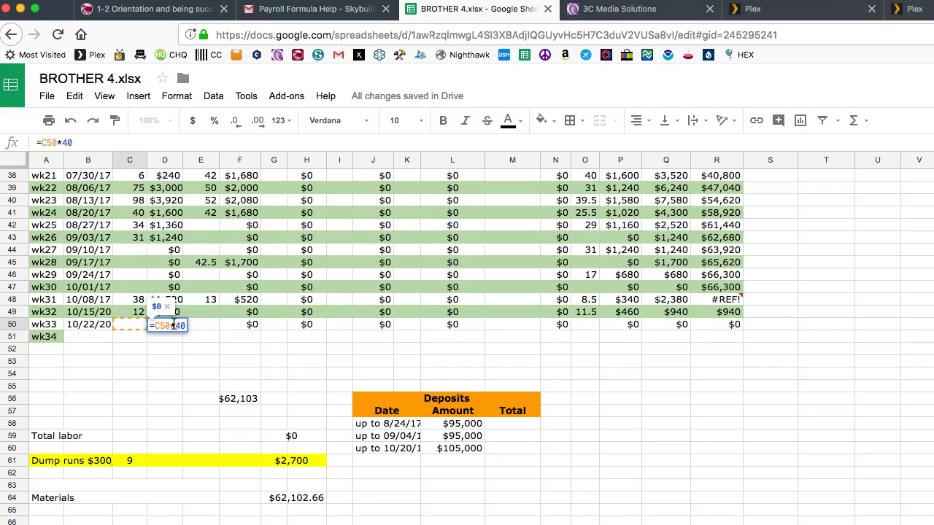
pyautogui.press('Return')
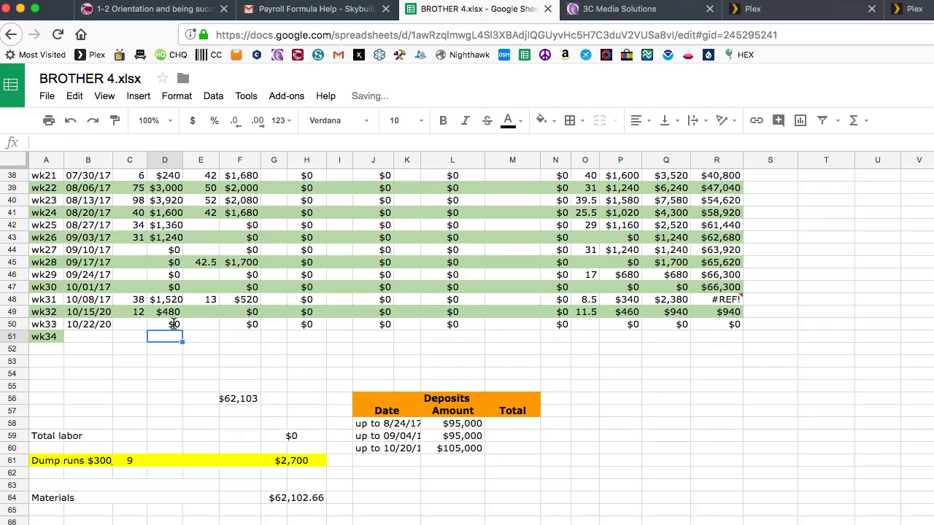
# Step: Enter 34 as the wk33 hours in C50 to test the pay formula in D50
pyautogui.click(134, 326)
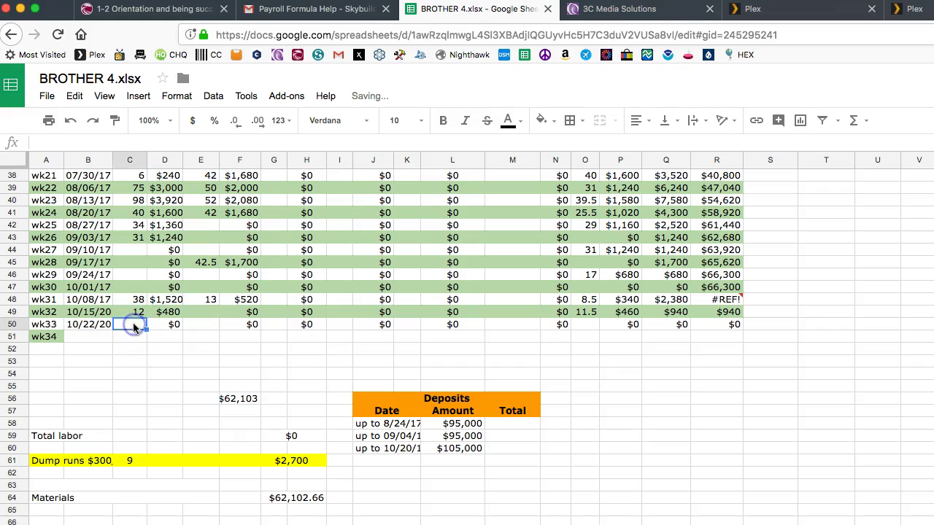
pyautogui.write('34')
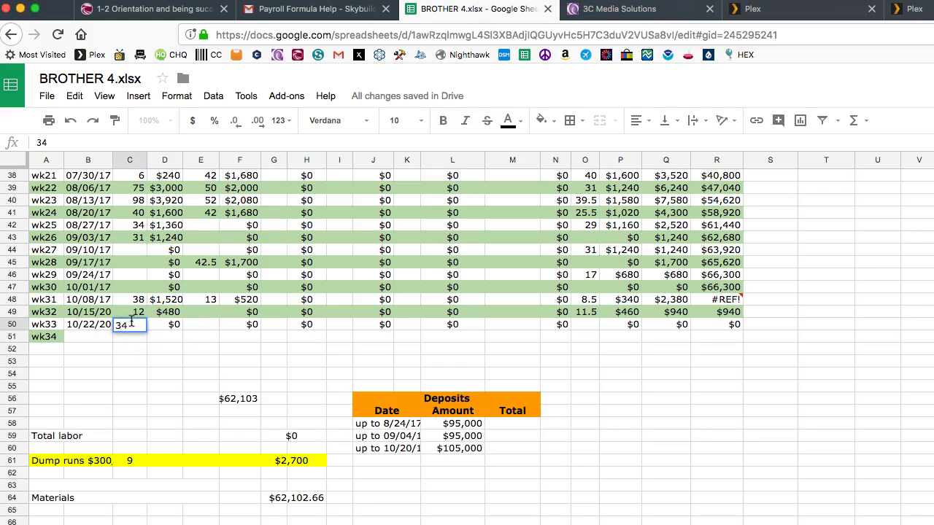
pyautogui.click(201, 323)
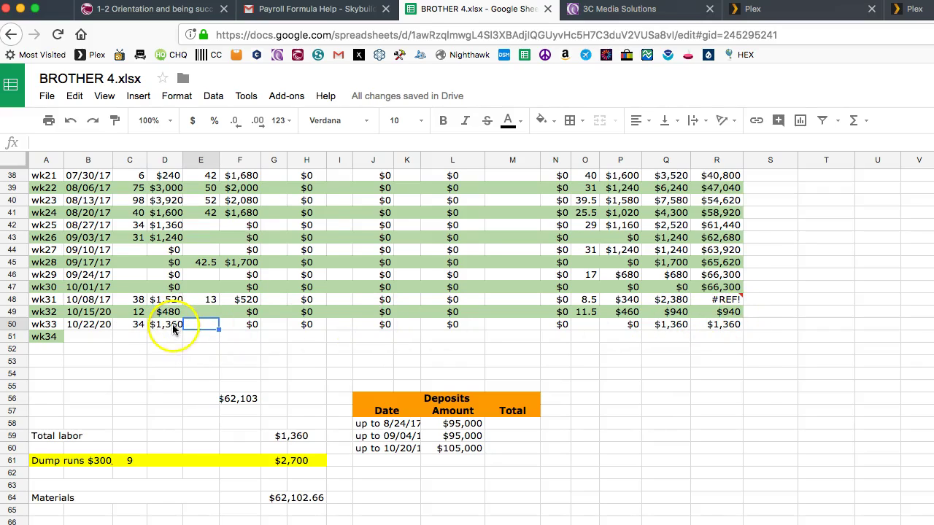
pyautogui.click(167, 326)
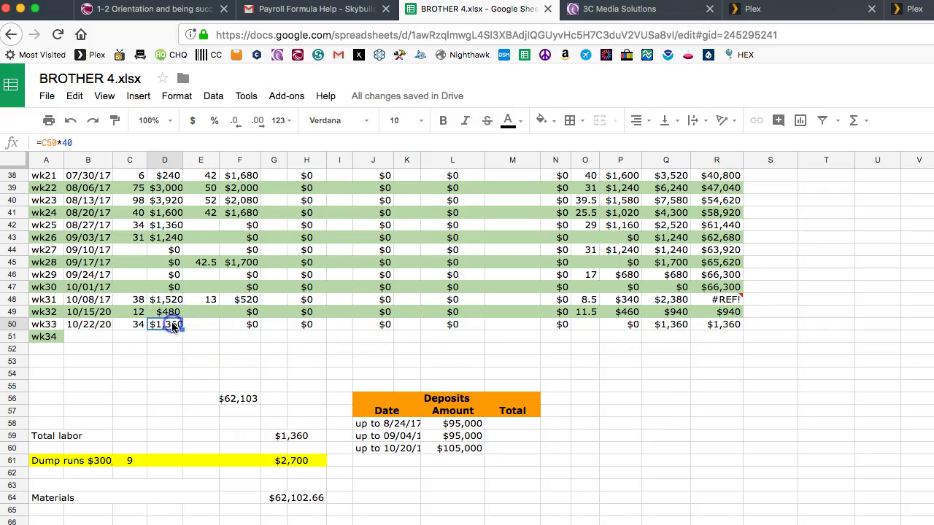
# Step: Set the wk33 hours in C50 to 0 and check the pay formulas in D50, D48 and D43
pyautogui.click(133, 328)
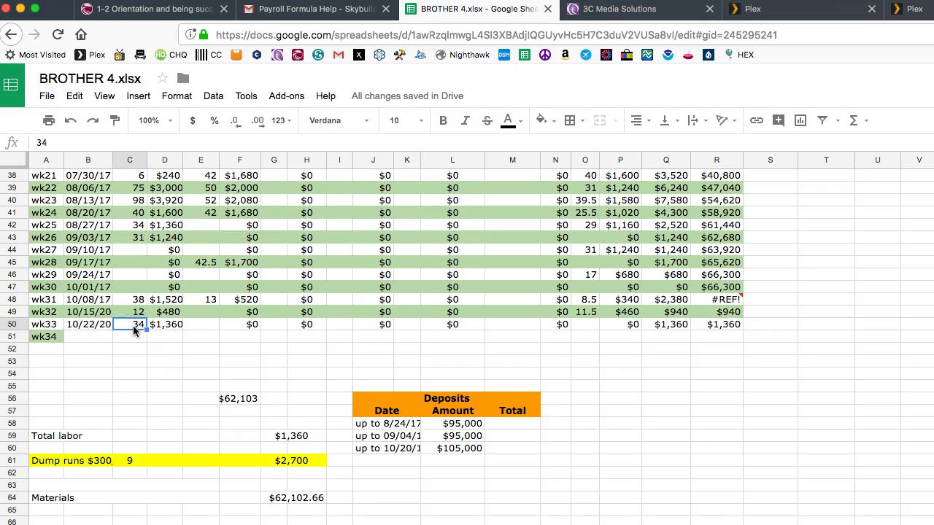
pyautogui.write('0')
pyautogui.press('Return')
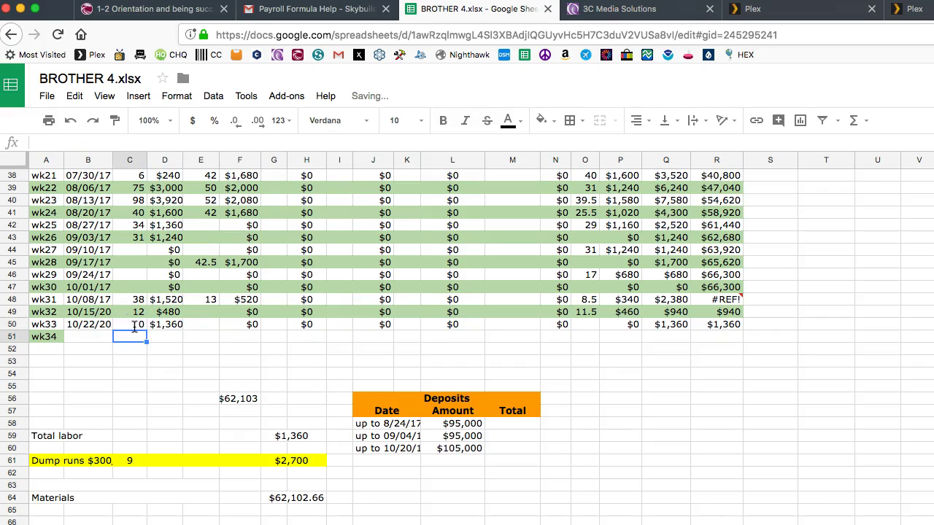
pyautogui.click(173, 325)
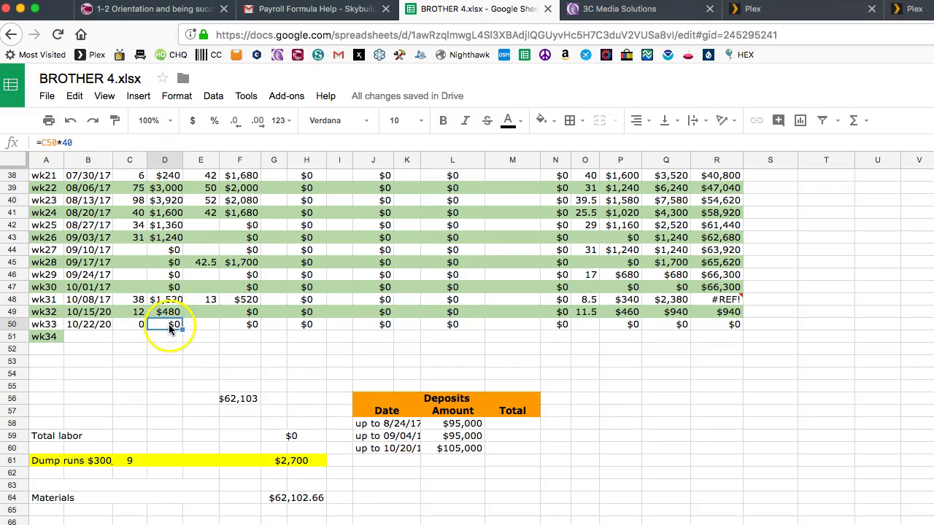
pyautogui.click(169, 300)
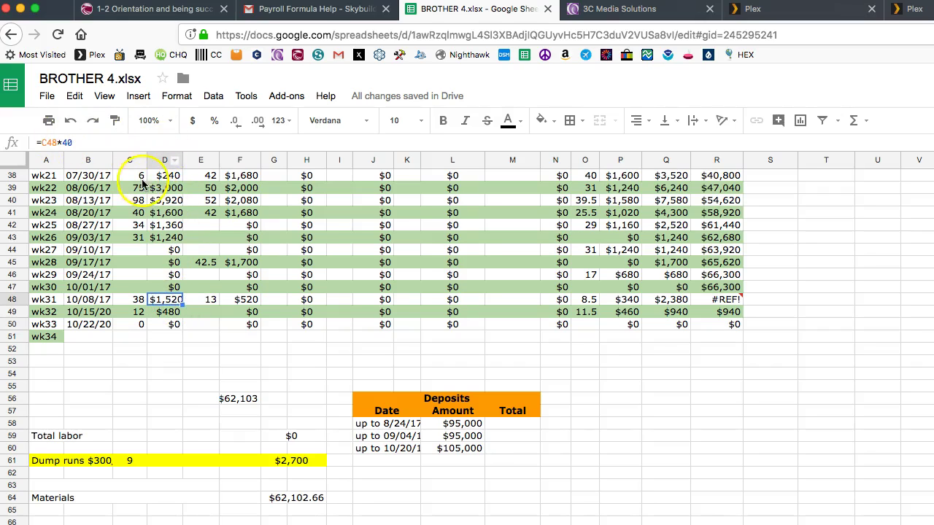
pyautogui.click(174, 237)
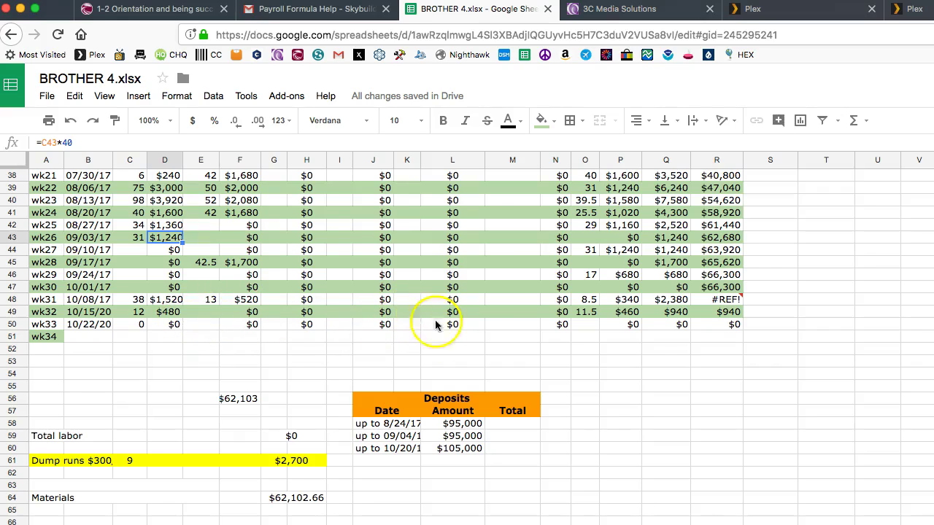
# Step: Replace the faulty running-total formula for wk31 in R48 with =R47+Q48
pyautogui.click(730, 304)
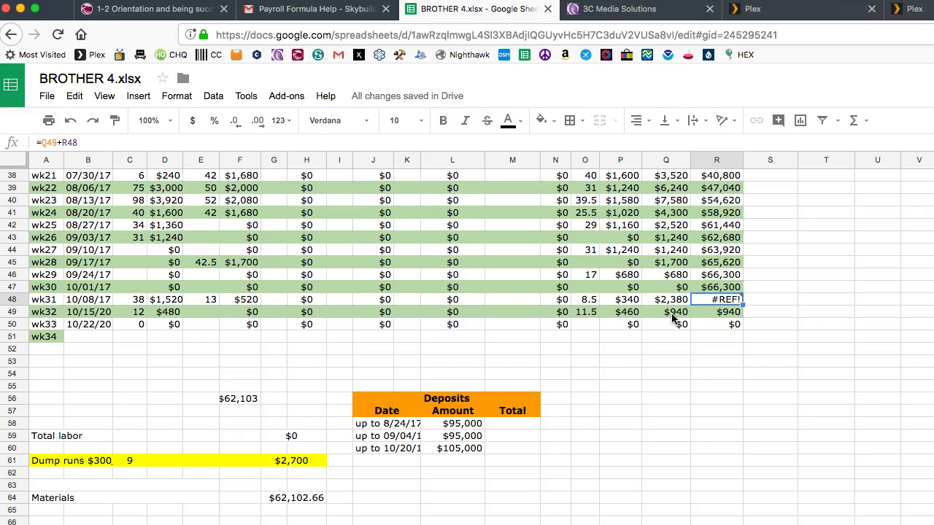
pyautogui.moveTo(726, 301)
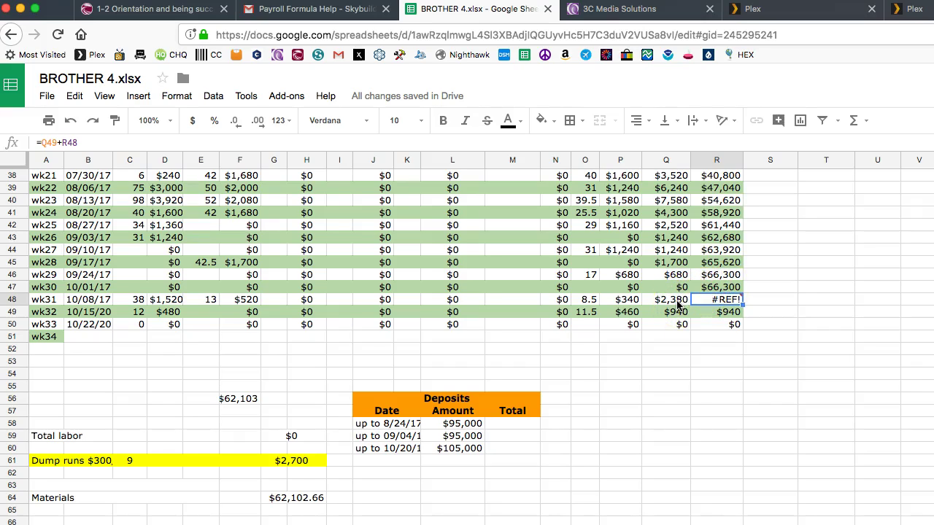
pyautogui.click(725, 300)
pyautogui.write('-')
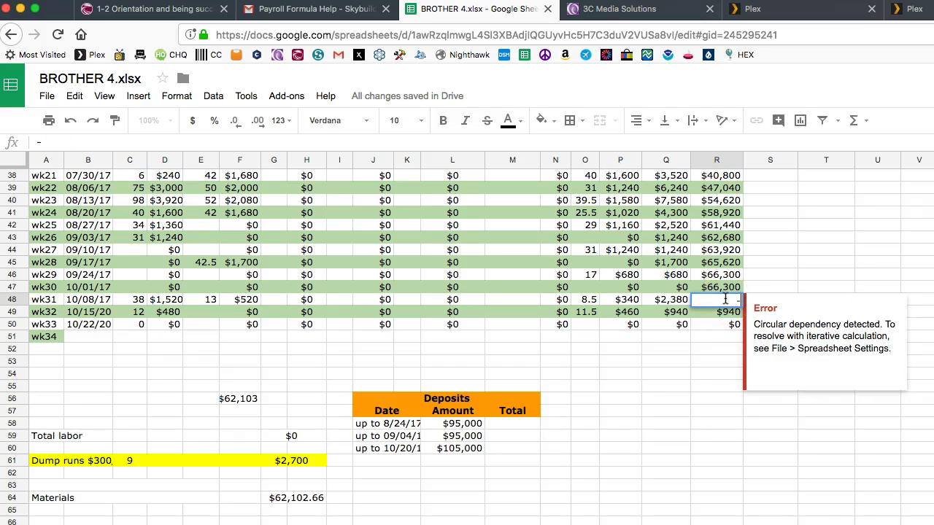
pyautogui.press('BackSpace')
pyautogui.write('=')
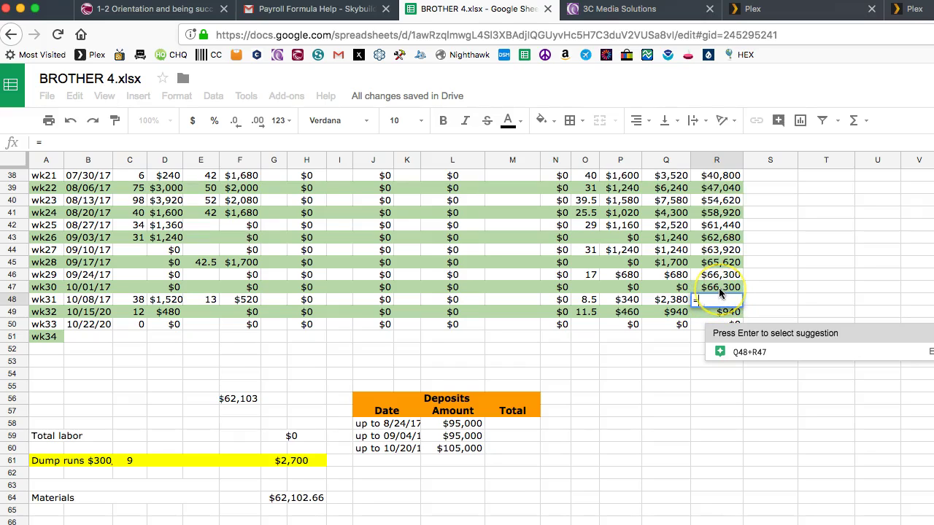
pyautogui.click(718, 287)
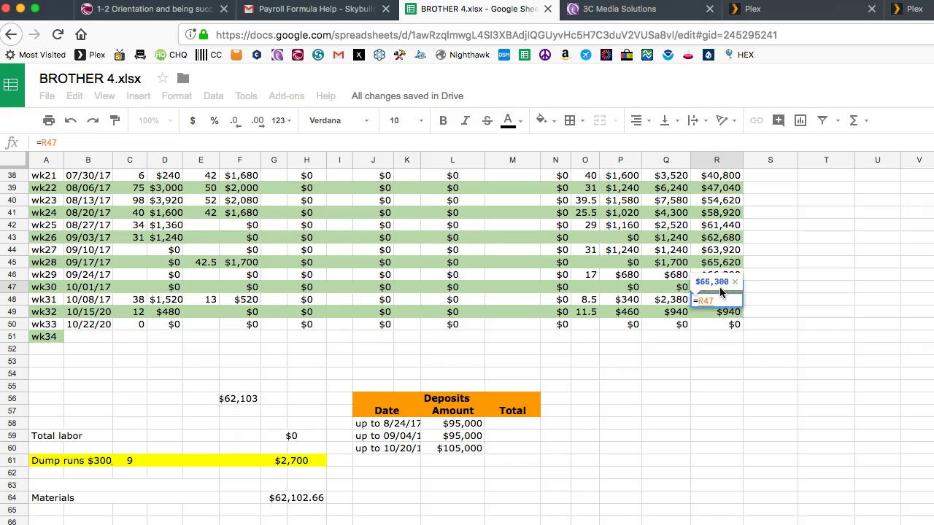
pyautogui.write('+')
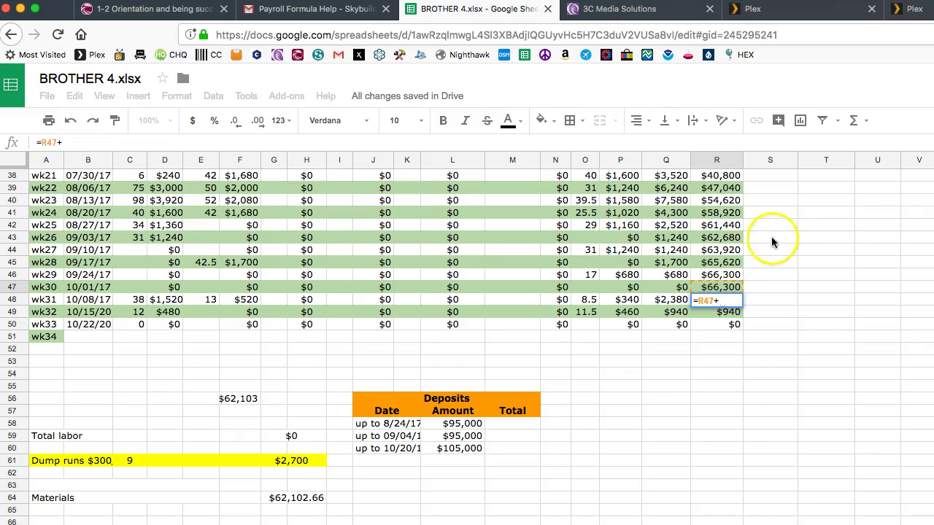
pyautogui.click(666, 304)
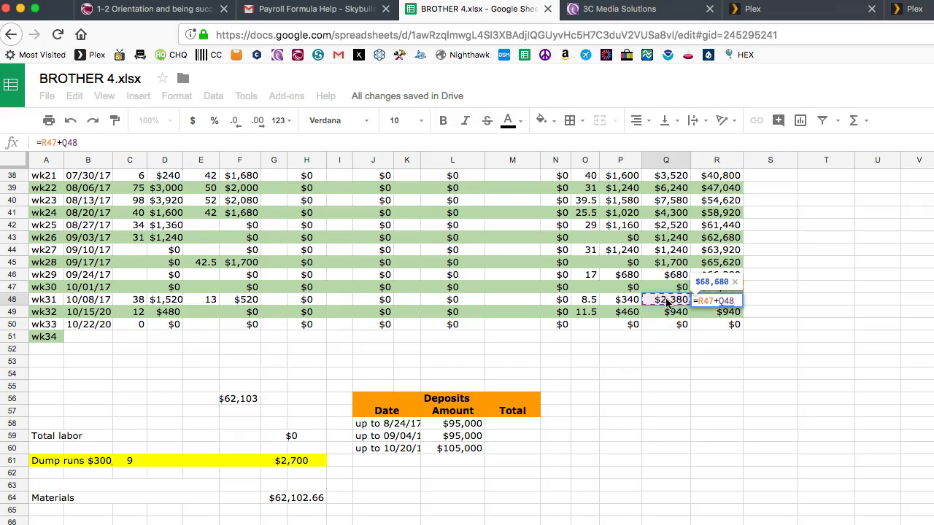
pyautogui.press('Return')
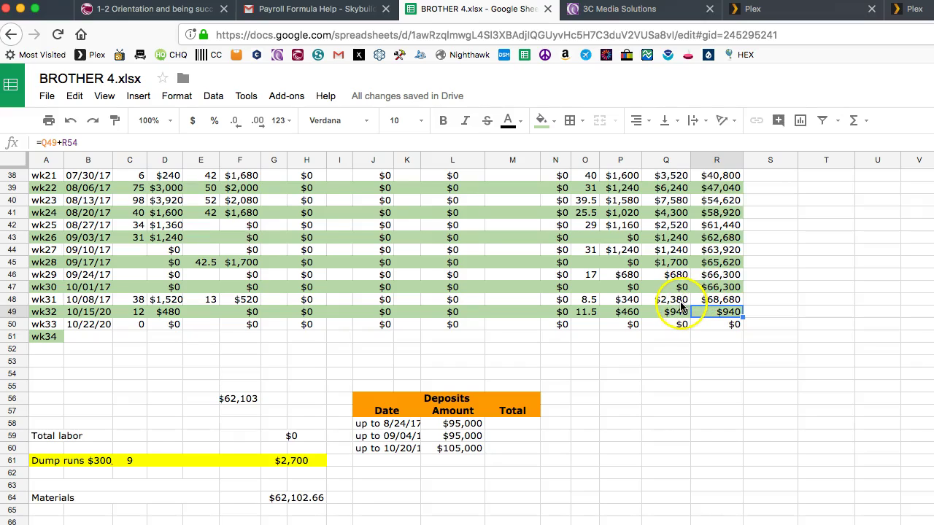
pyautogui.click(725, 304)
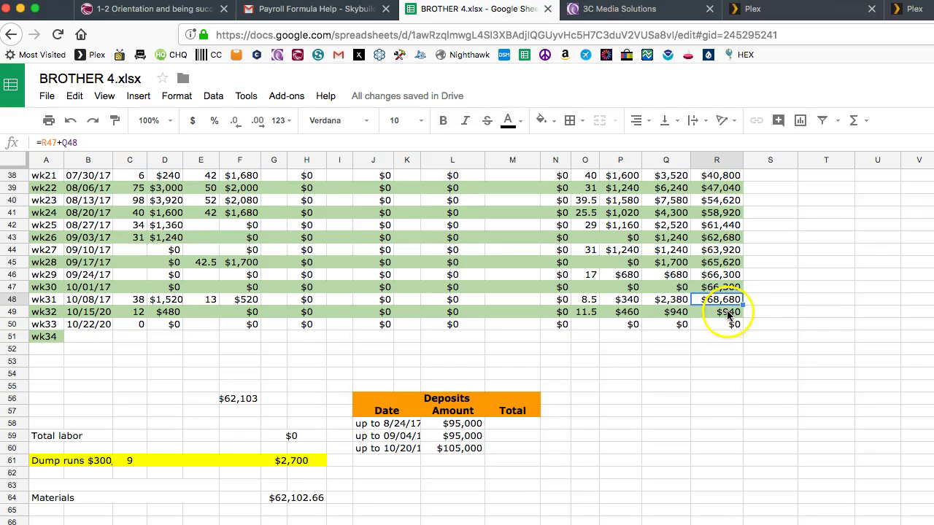
# Step: Replace the faulty running-total formula for wk32 in R49 with =R48+Q49
pyautogui.click(727, 314)
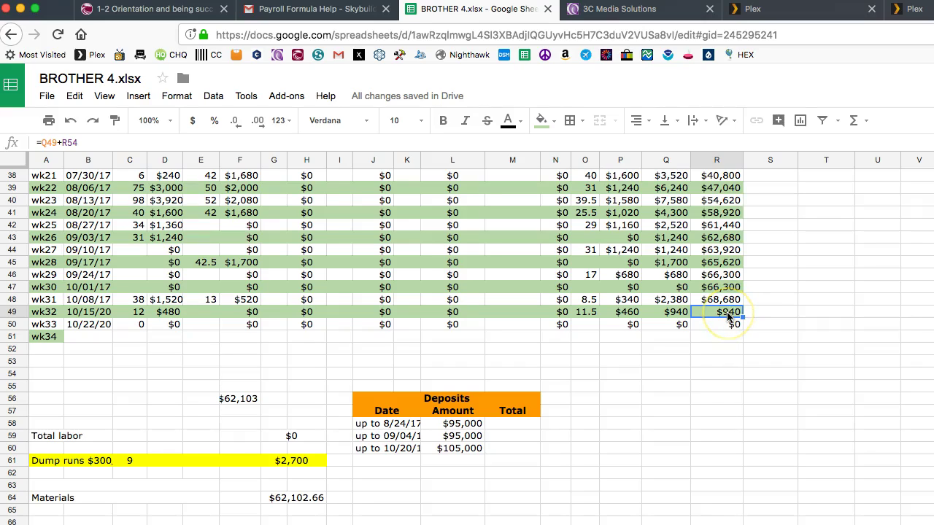
pyautogui.write('=')
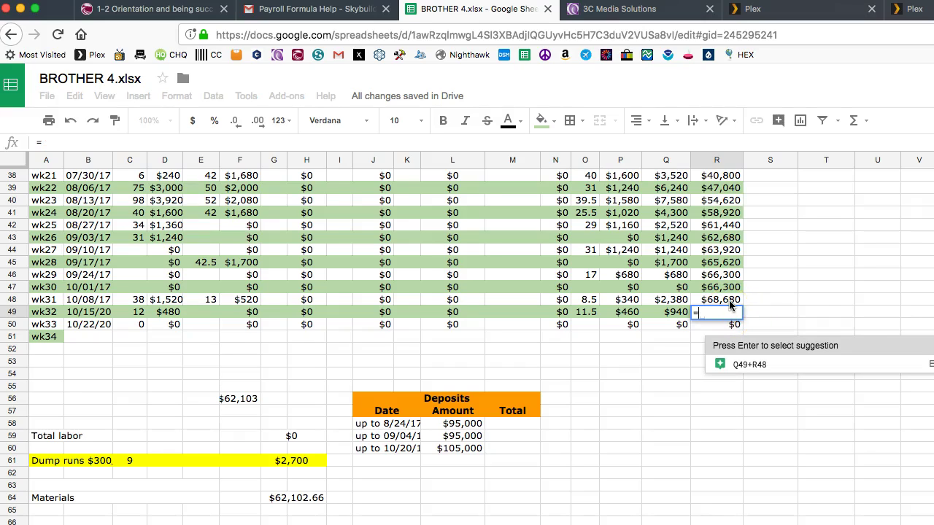
pyautogui.click(730, 301)
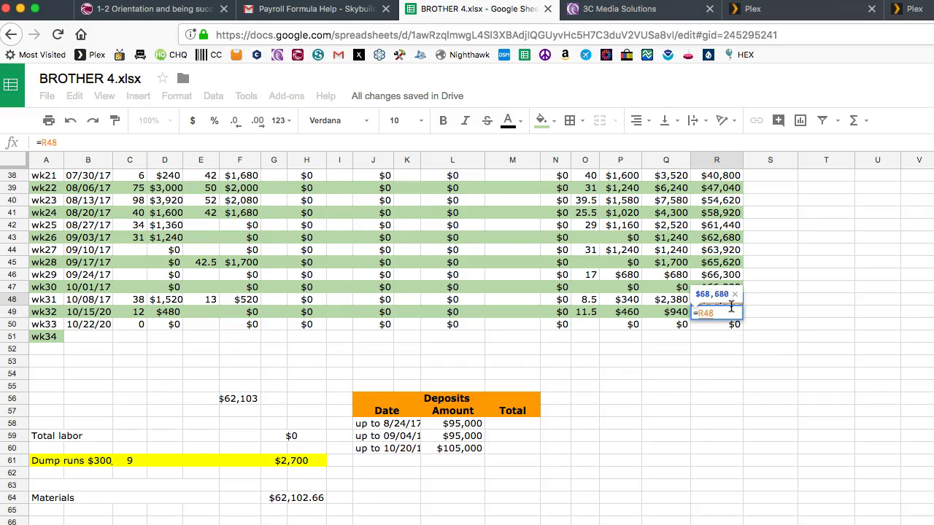
pyautogui.write('+')
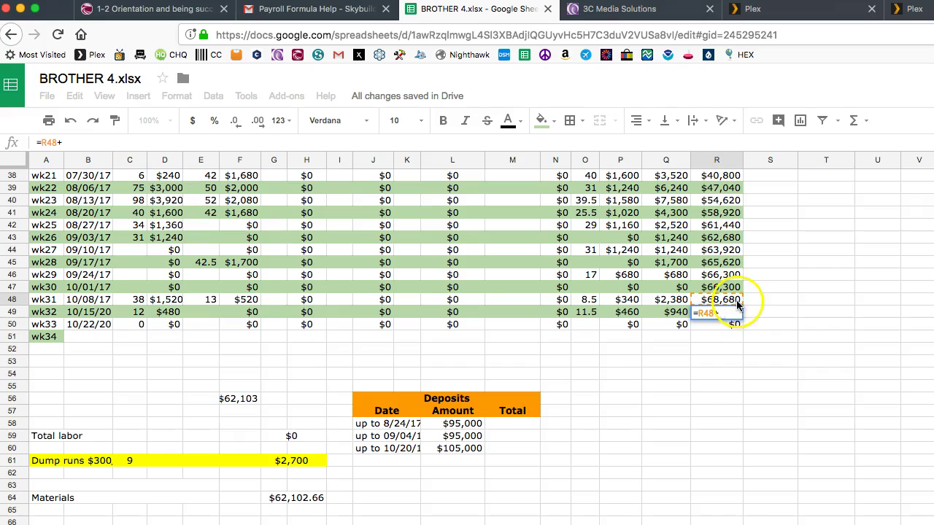
pyautogui.click(675, 314)
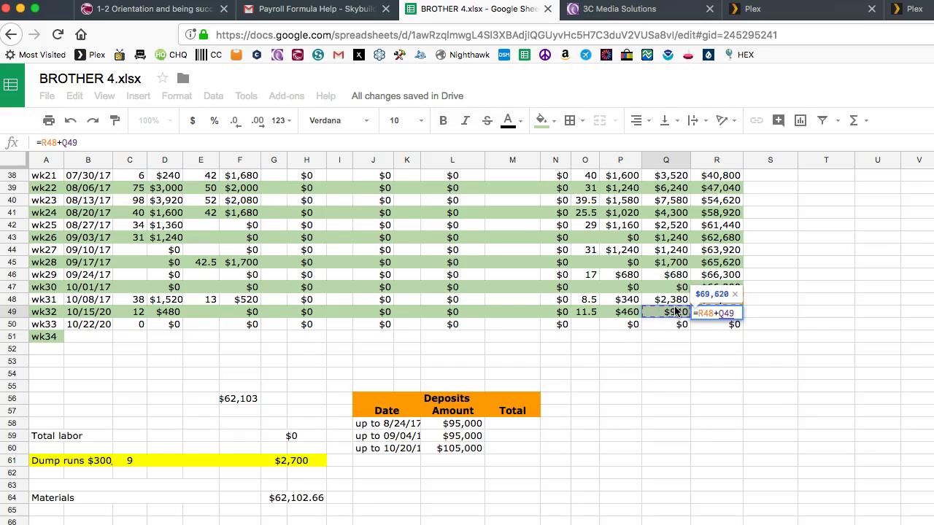
pyautogui.press('Return')
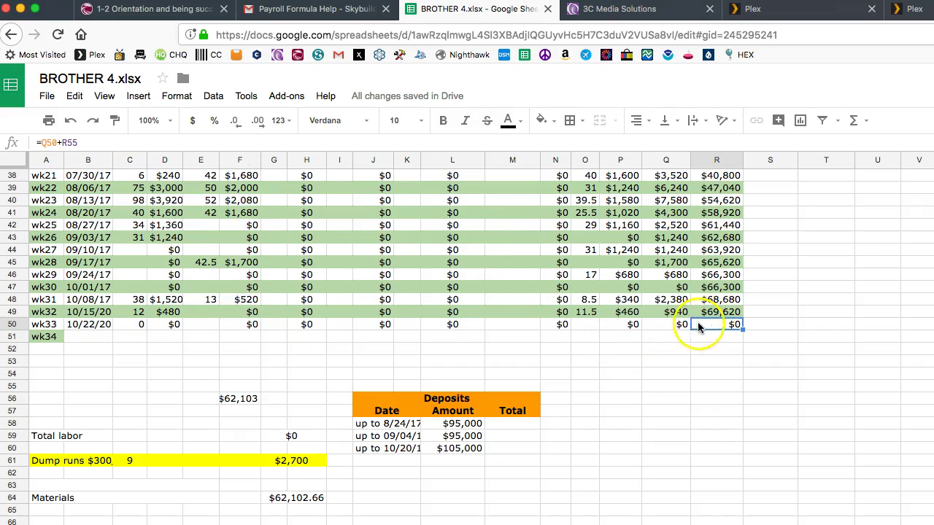
# Step: Insert one blank row below row 52, beneath the wk34 row
pyautogui.click(13, 349)
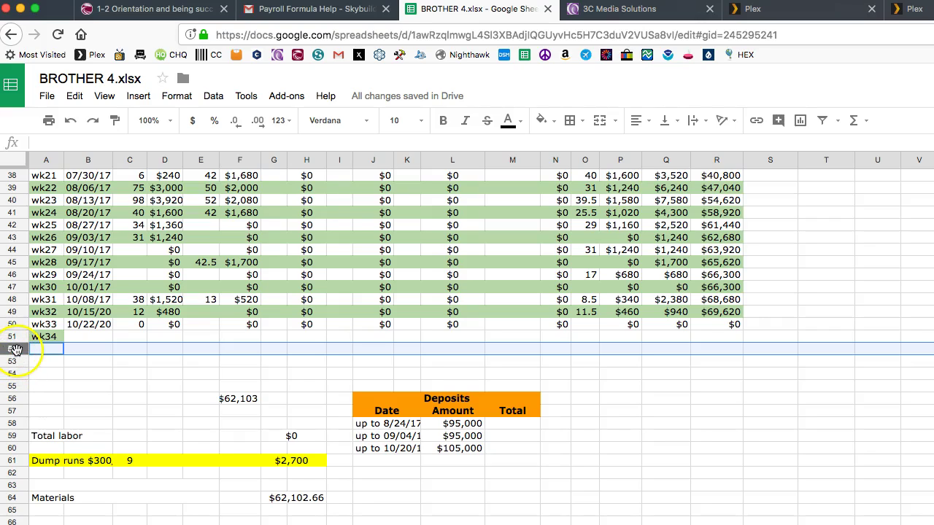
pyautogui.rightClick(16, 349)
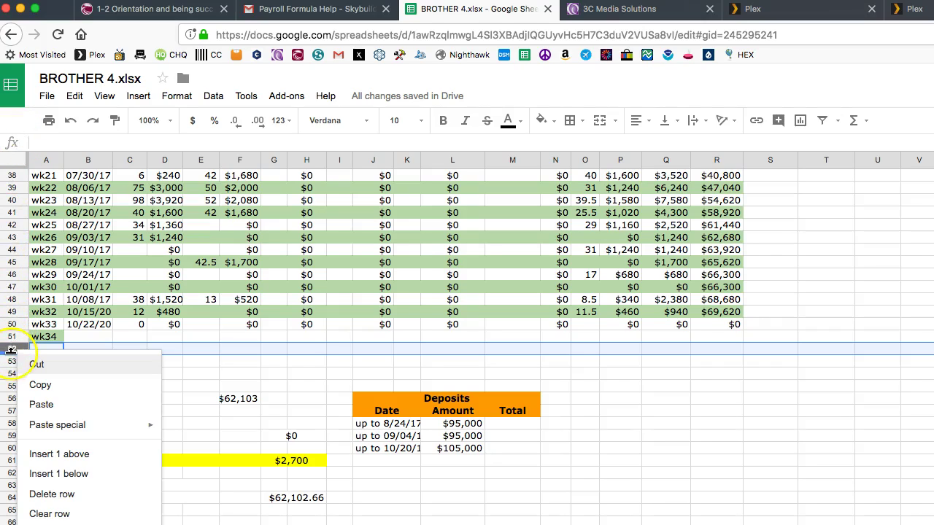
pyautogui.click(78, 476)
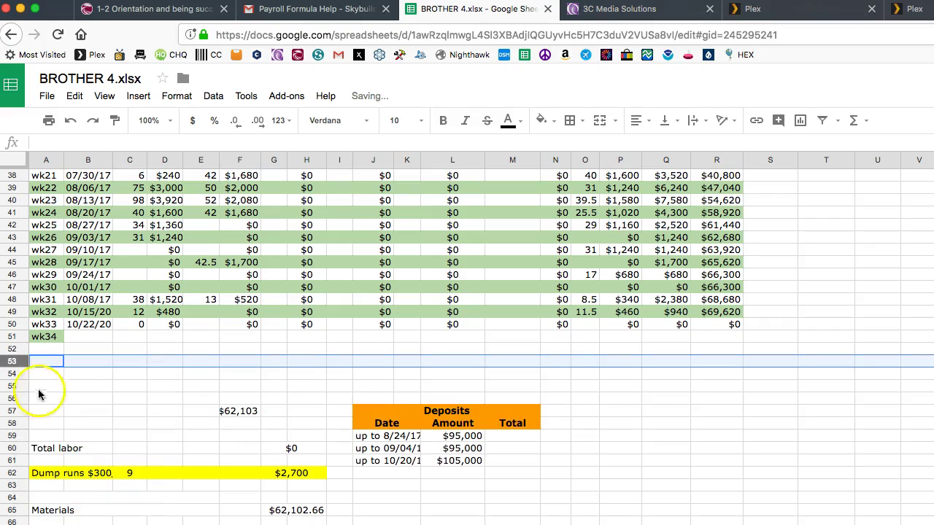